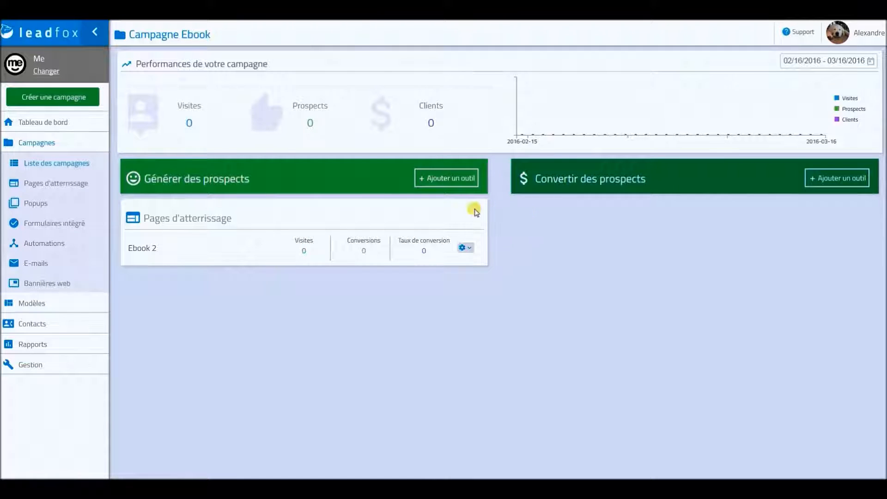
drag(284, 180, 139, 178)
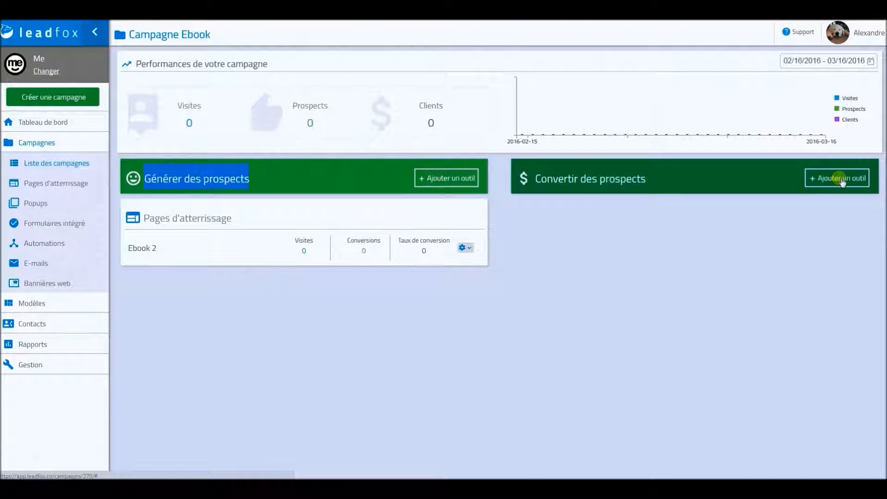
click(718, 220)
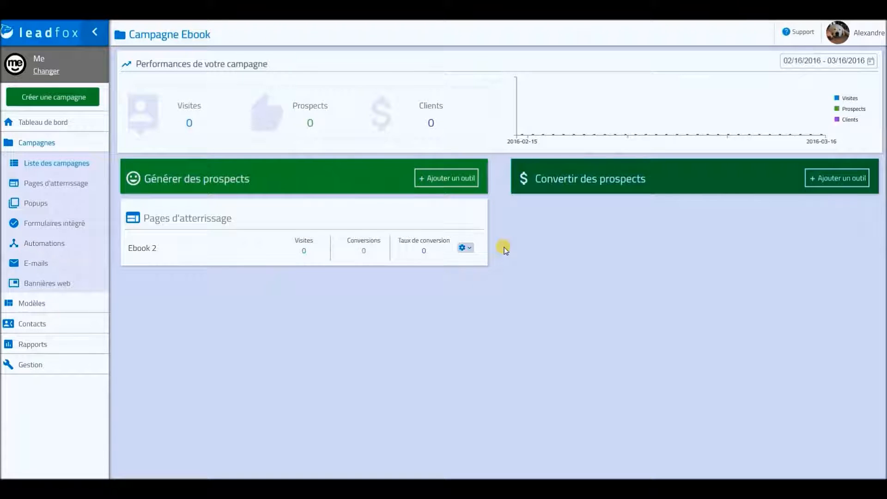
drag(232, 217, 138, 218)
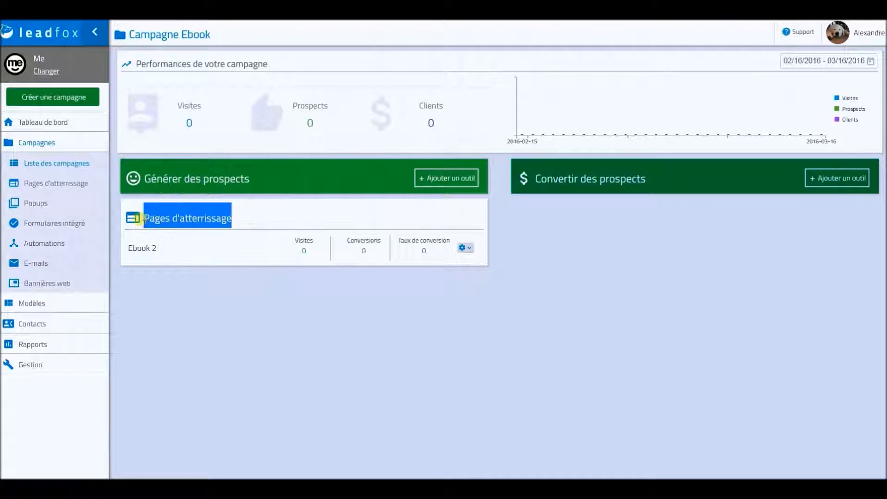
Create an automation named Ebook1 in the campaign's prospect conversion section.
click(825, 178)
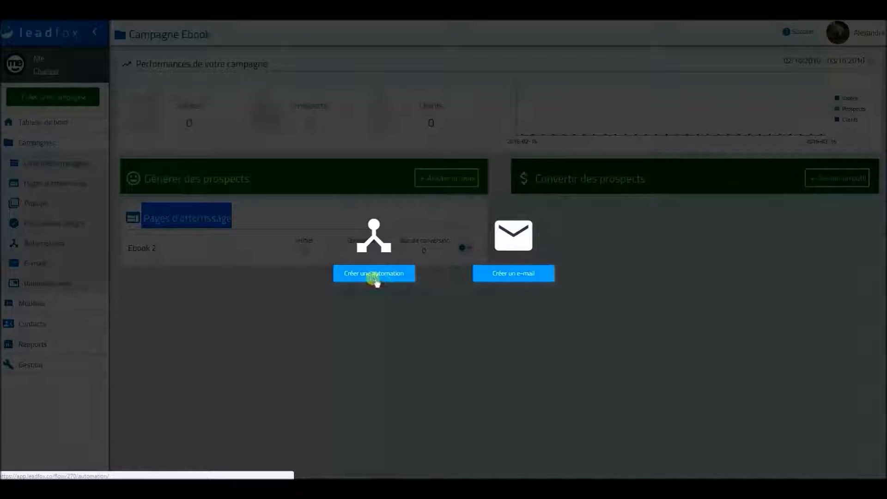
click(374, 276)
click(408, 107)
text(Ebook1)
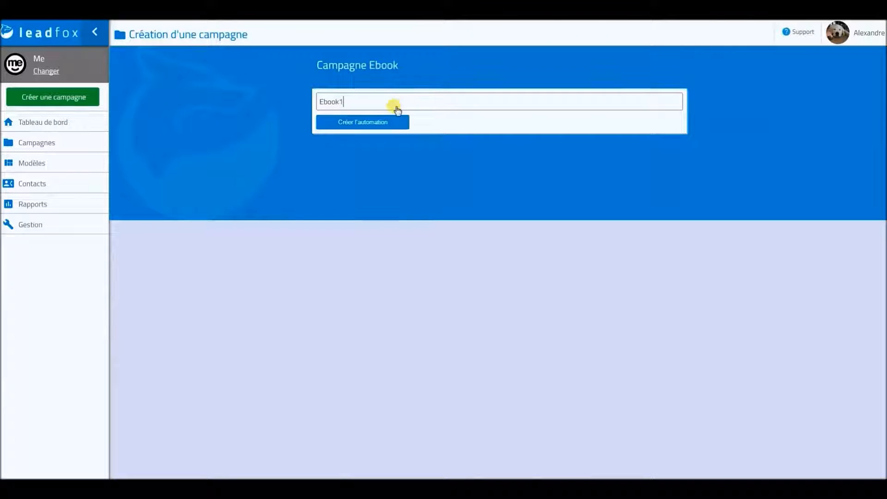
click(376, 121)
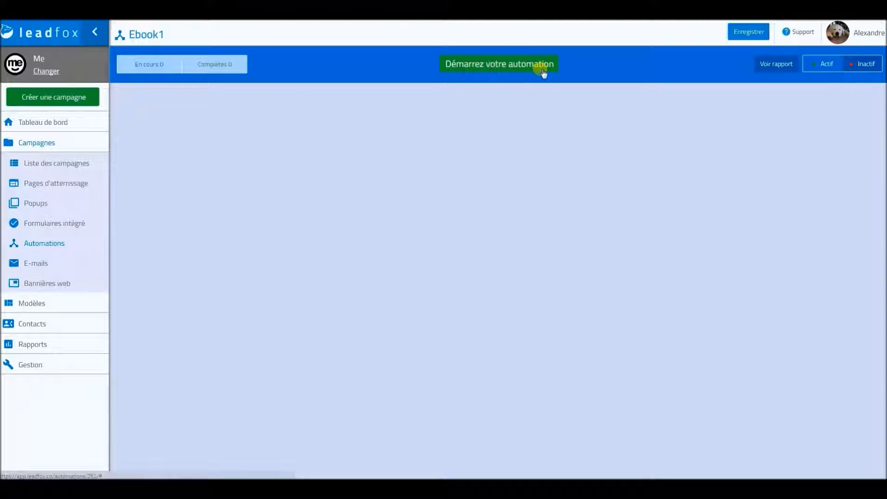
Start the automation with a form submission trigger for the Ebook 2 landing page and save it.
click(488, 69)
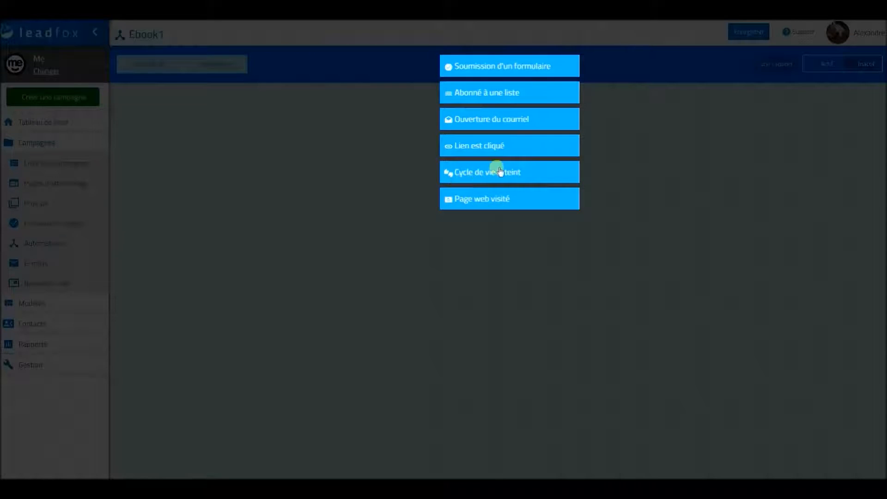
click(507, 69)
click(553, 119)
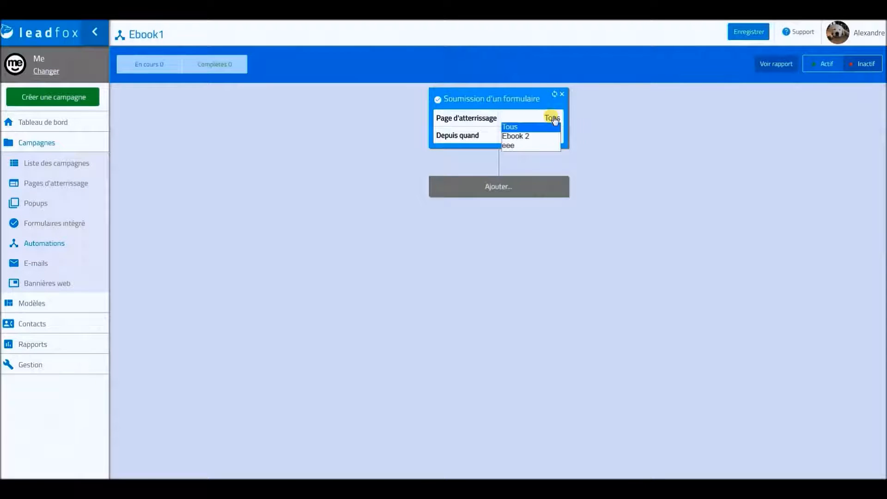
click(524, 136)
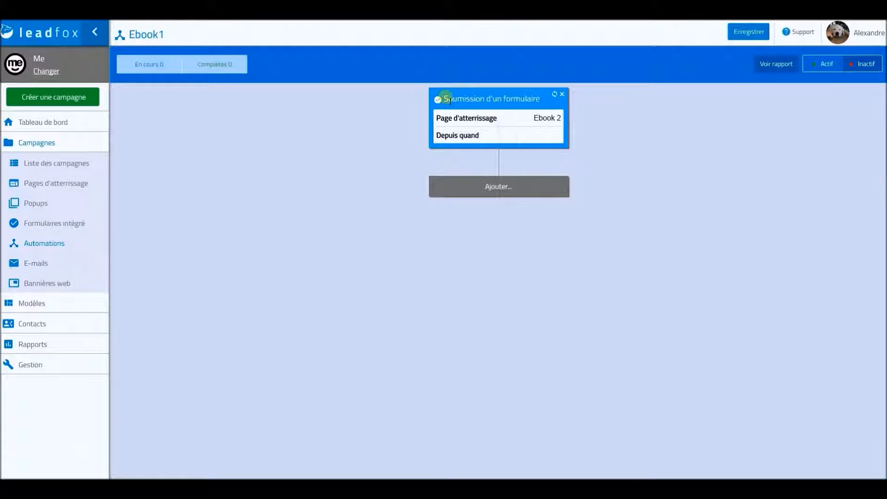
drag(449, 100, 543, 98)
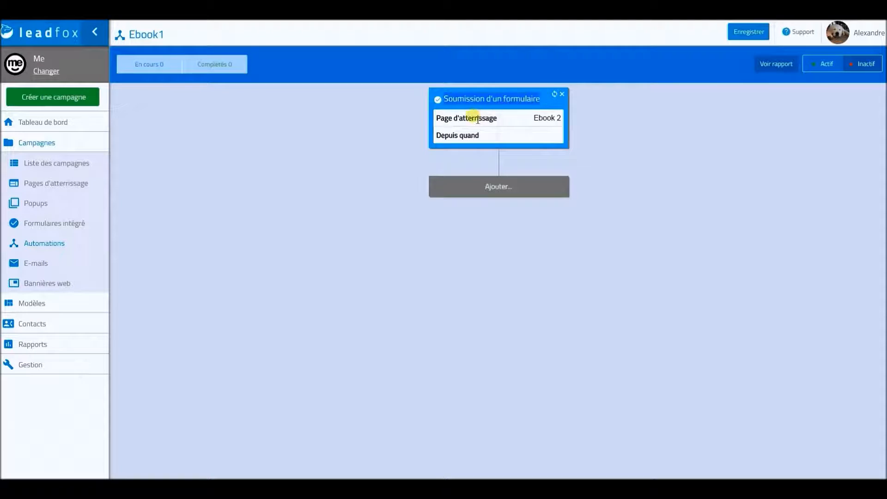
click(493, 118)
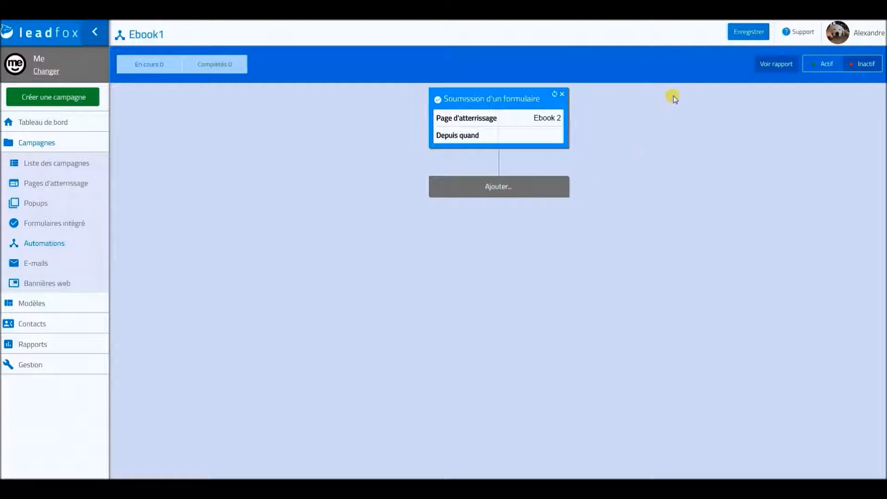
click(756, 32)
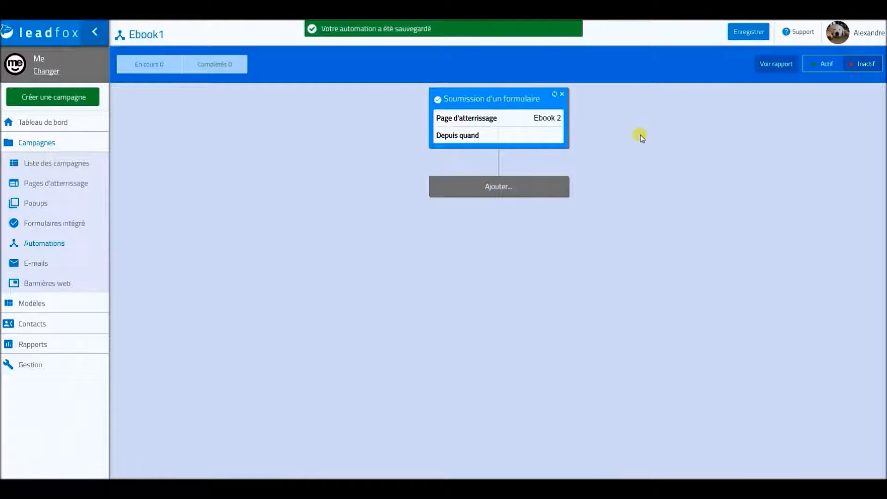
Add an Attendre delay of 1 Jour below the form submission trigger.
click(497, 188)
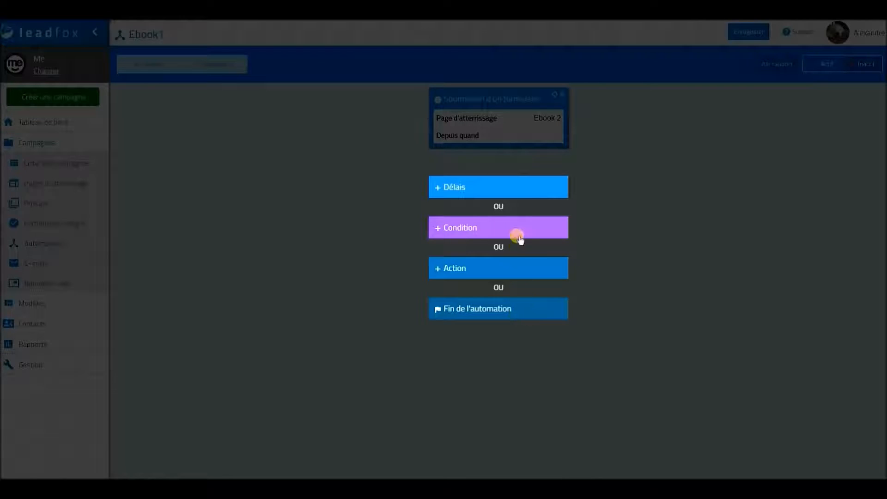
click(472, 190)
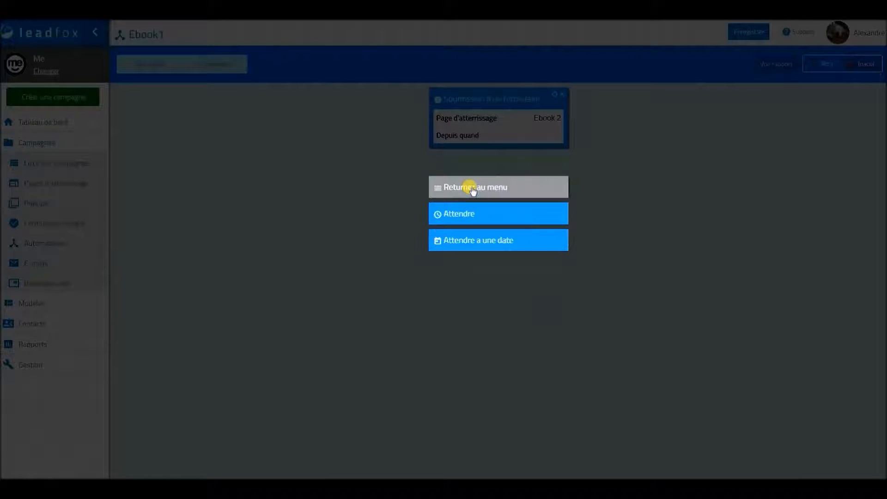
click(503, 215)
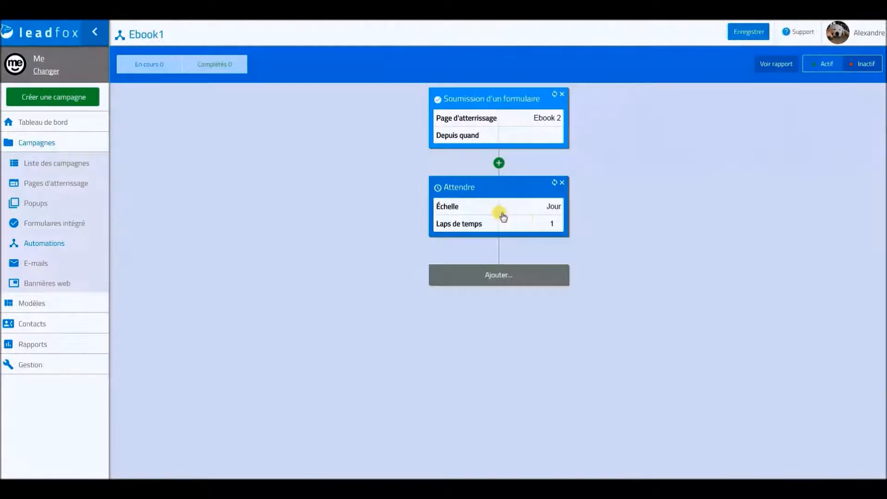
Review the delay's time scales and the condition and action types that can replace it.
click(553, 206)
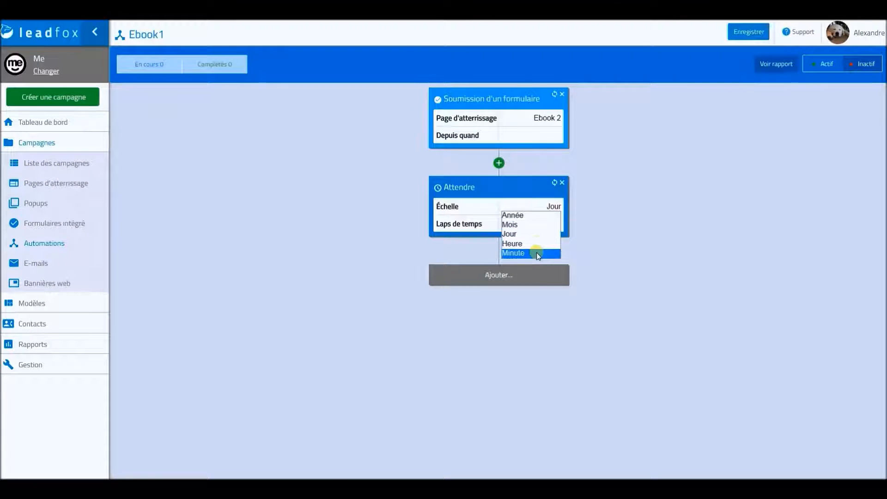
click(555, 185)
click(501, 226)
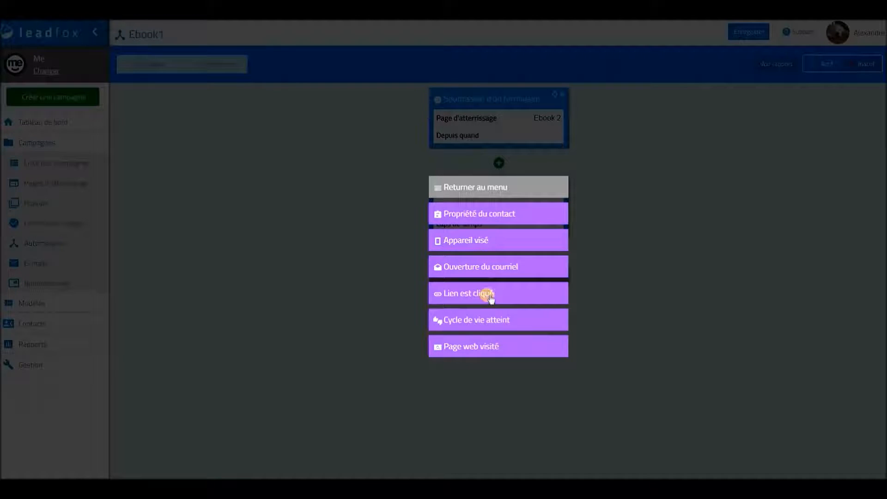
click(486, 192)
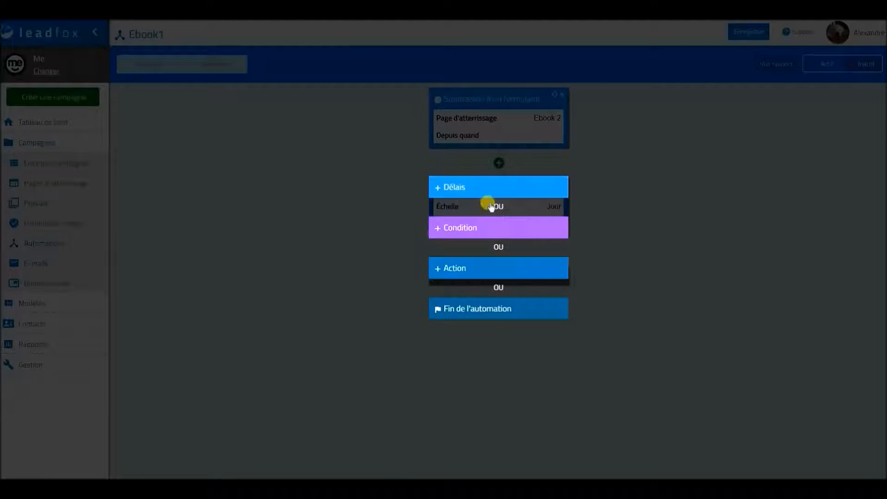
click(475, 268)
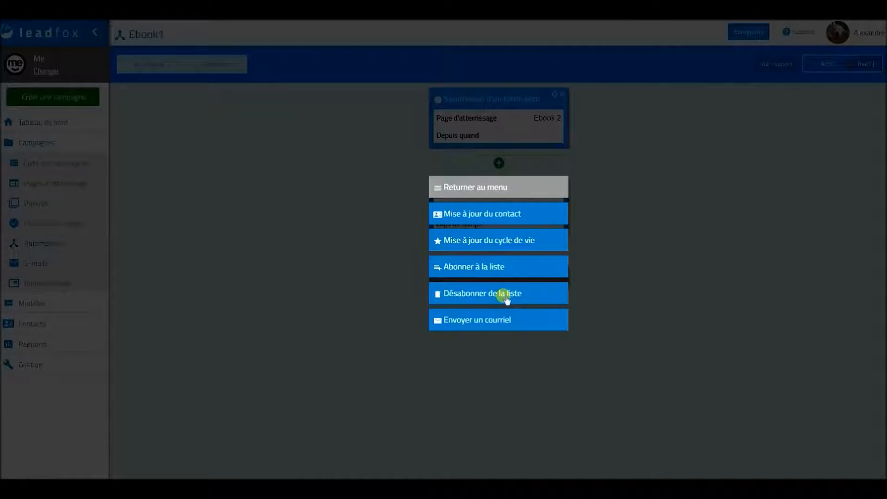
click(501, 189)
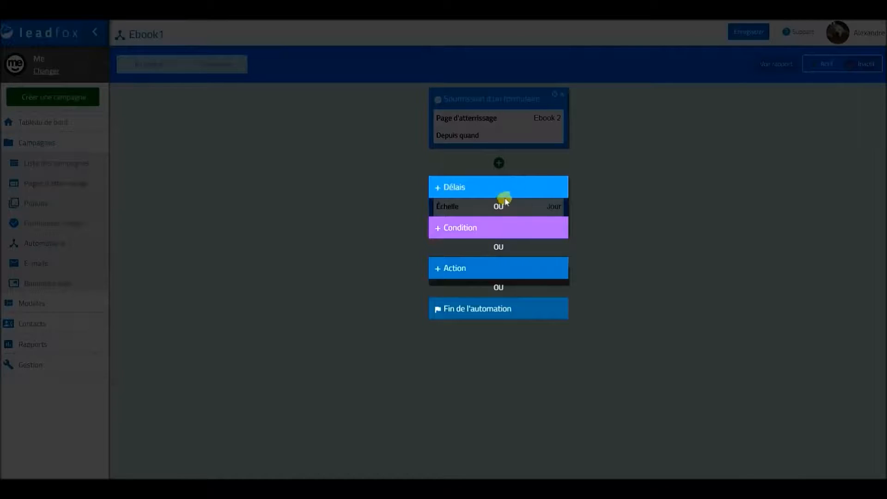
click(606, 188)
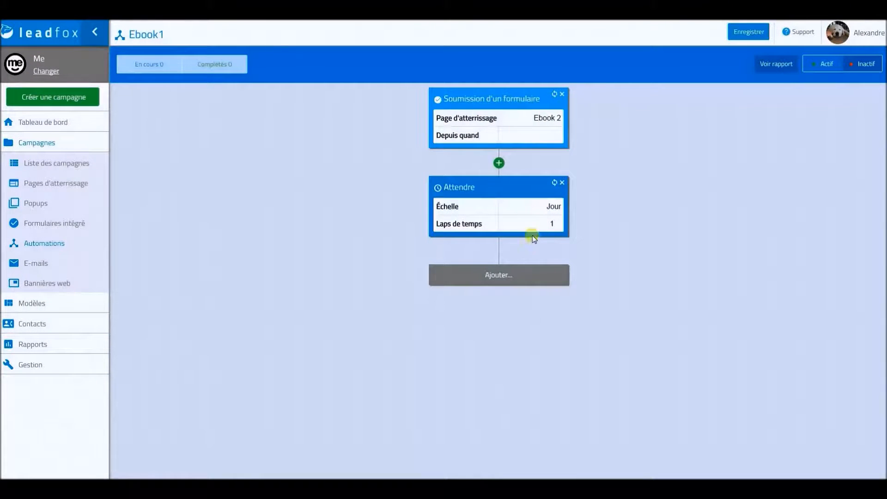
Add an Ouverture du courriel condition below the delay, for the email Rabais monstre 5 mars.
click(514, 275)
click(483, 195)
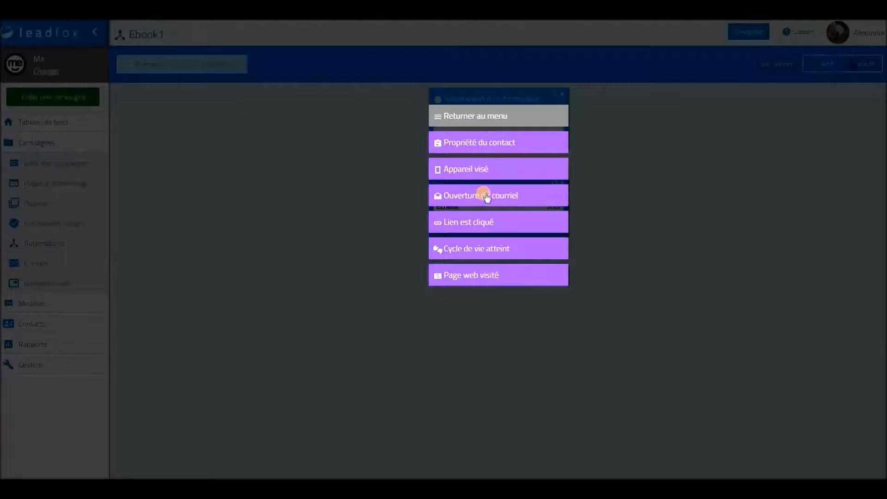
click(501, 198)
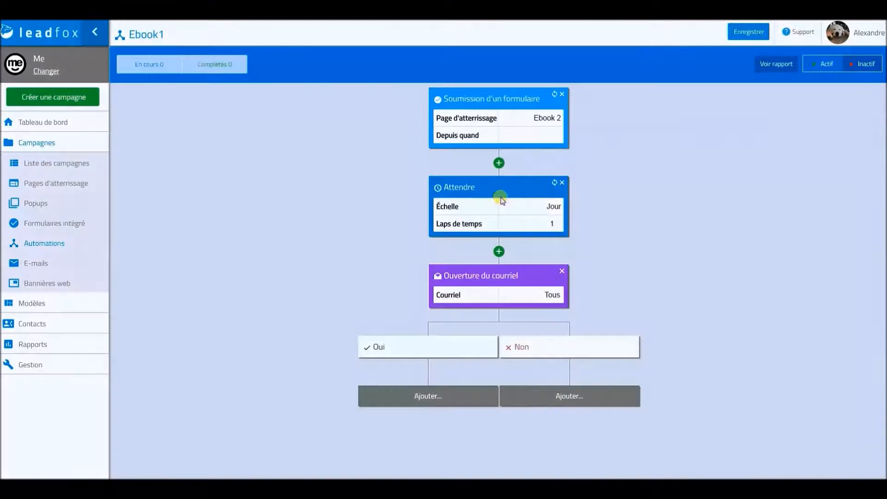
click(550, 295)
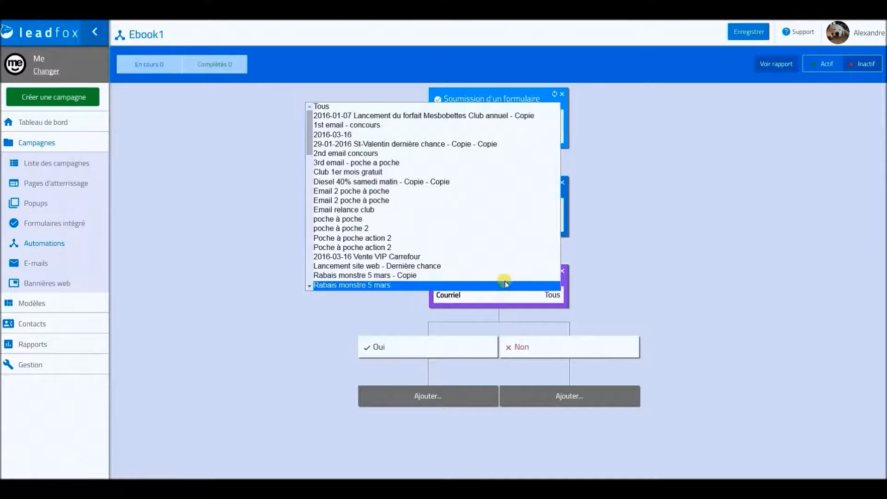
click(506, 284)
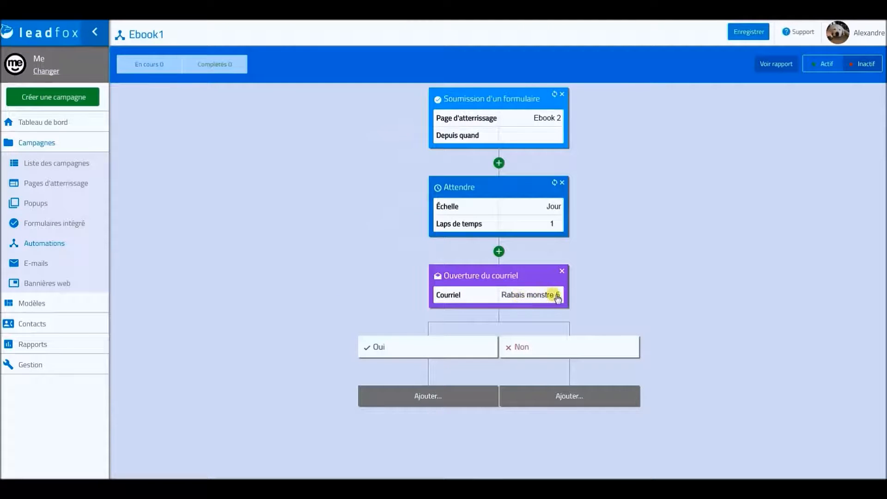
End the automation on the Oui branch and add an Envoyer un courriel action on the Non branch.
click(428, 397)
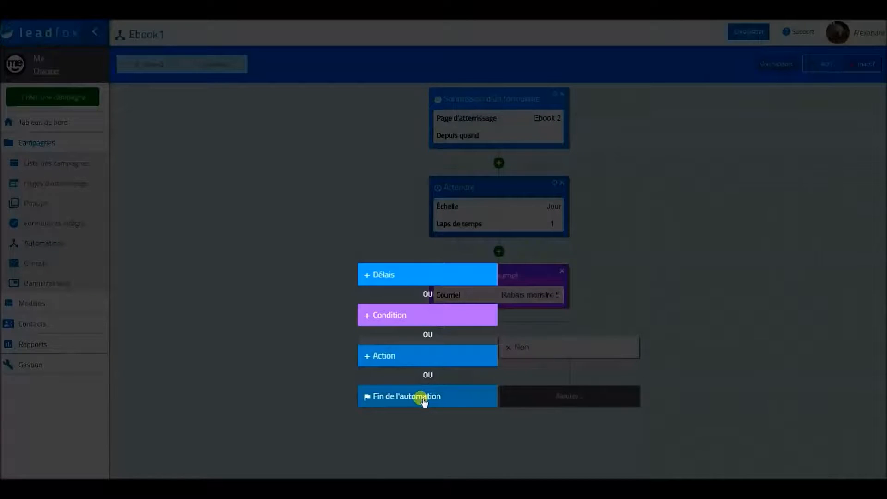
click(424, 398)
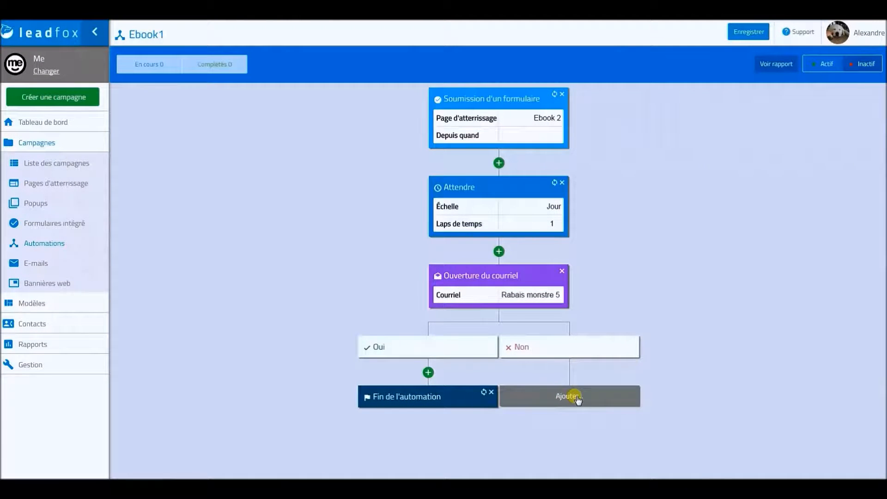
click(576, 397)
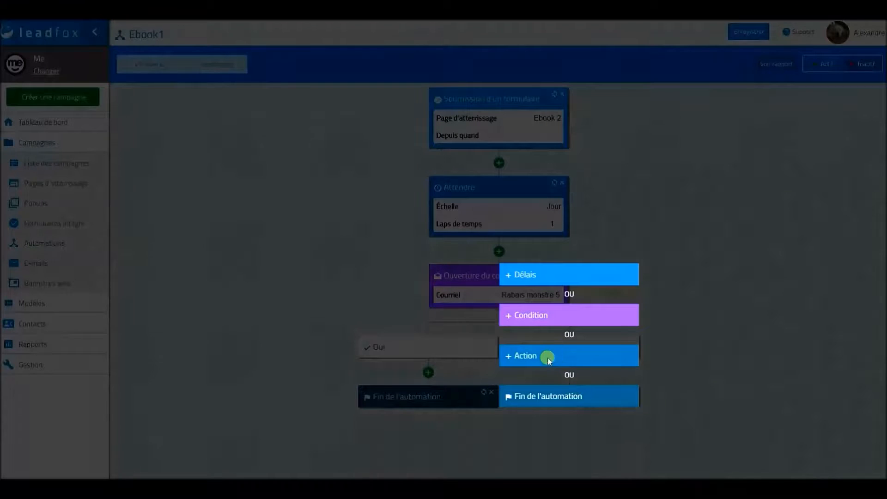
click(548, 356)
click(546, 397)
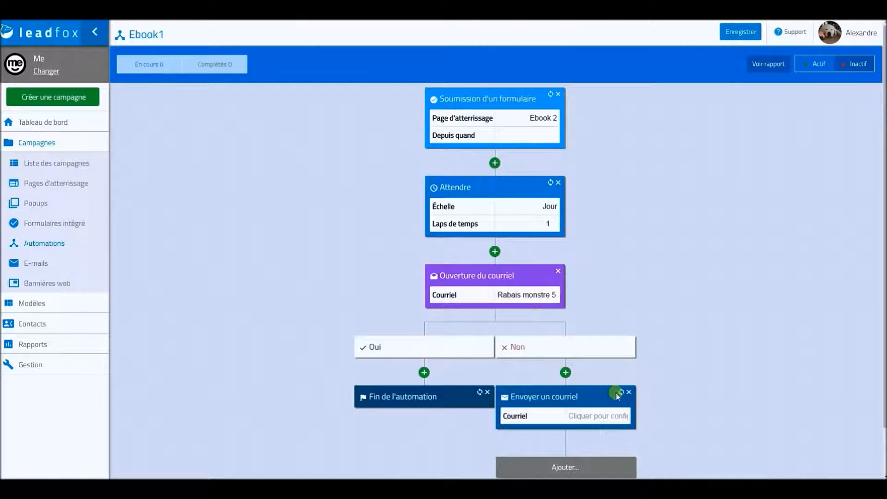
End the automation after the Non branch's email action and save the workflow.
click(580, 468)
click(571, 468)
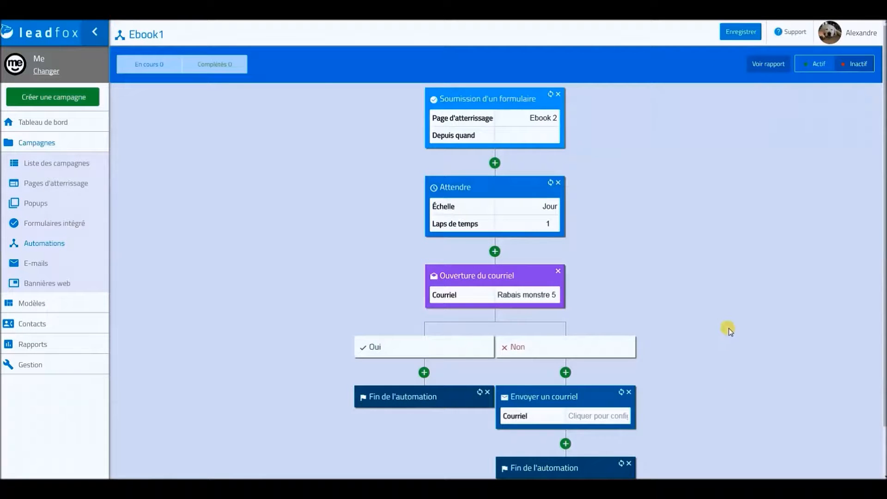
click(741, 30)
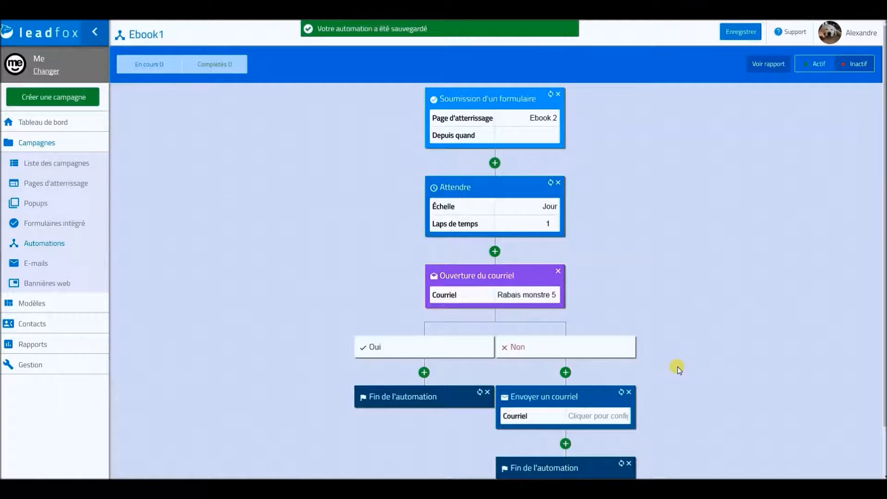
Look over the new-email and copy options of the Envoyer un courriel action without choosing one, and save the automation.
click(601, 417)
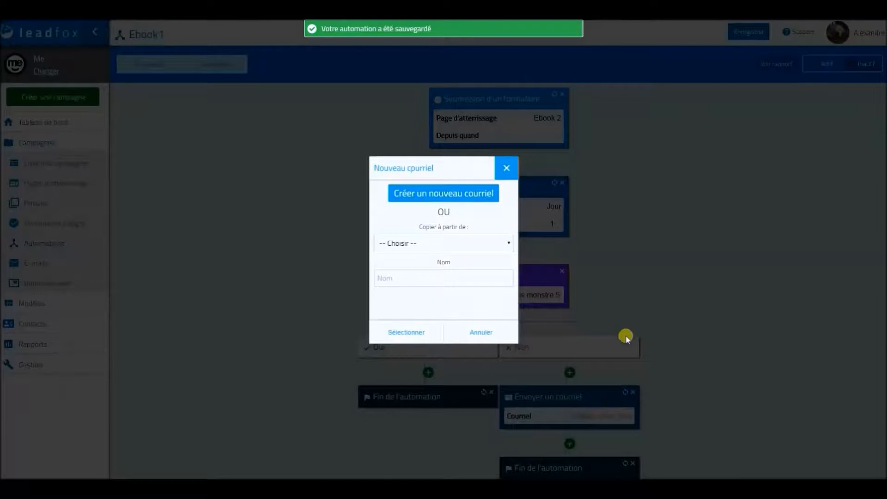
click(473, 243)
click(472, 244)
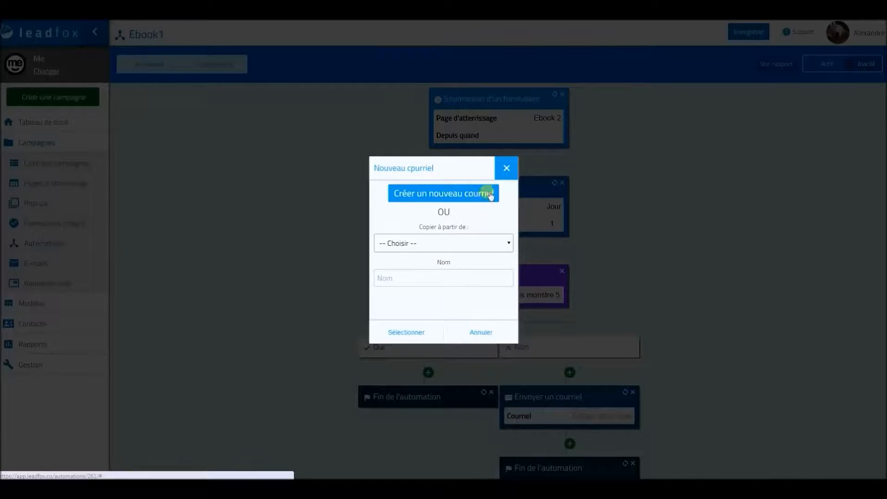
click(504, 174)
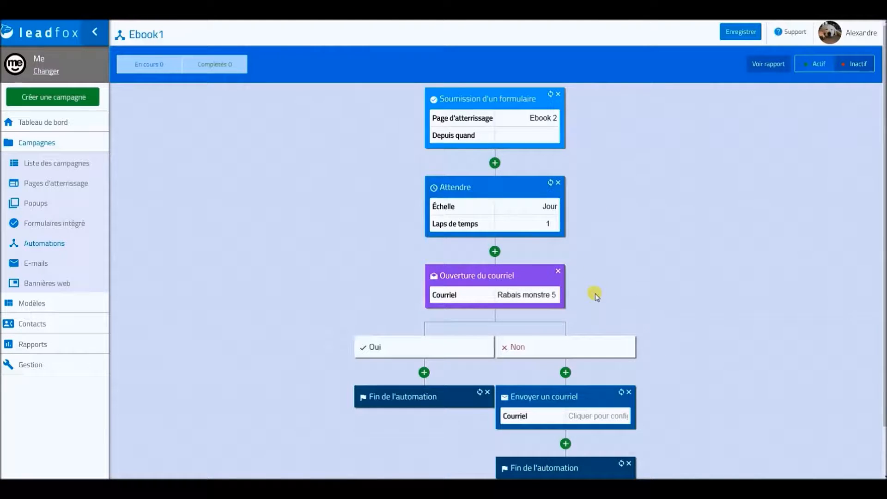
click(738, 31)
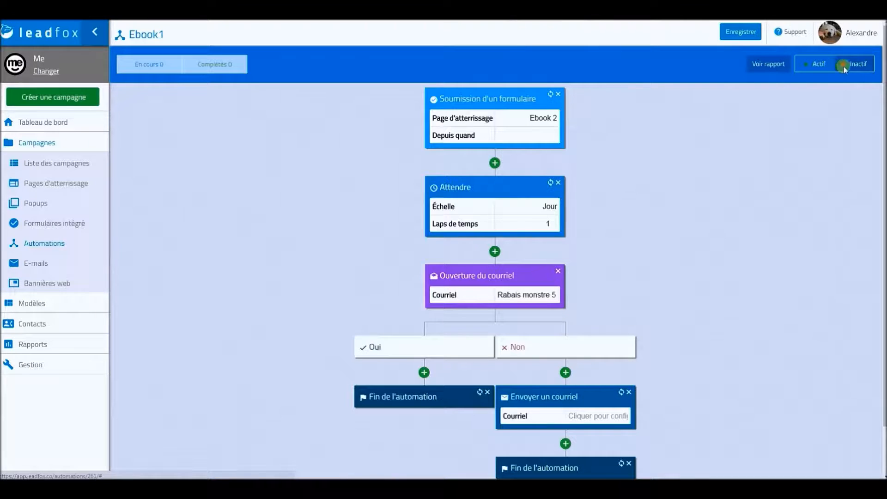
click(817, 67)
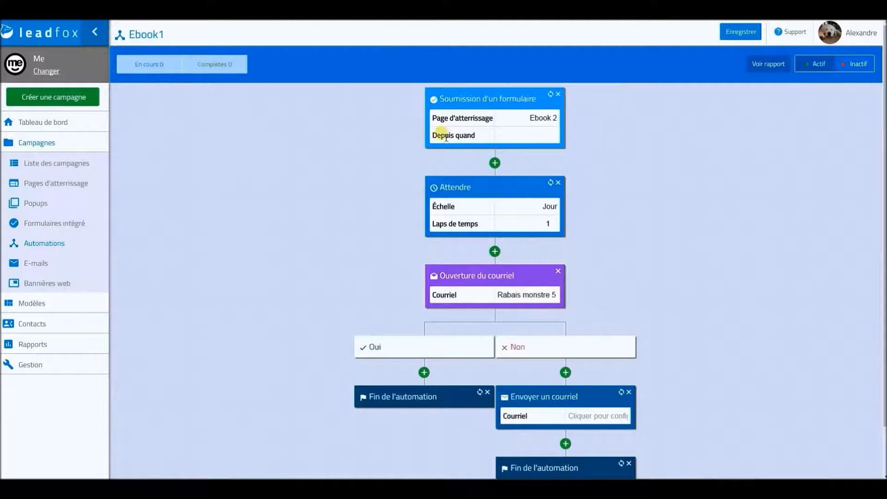
drag(438, 139, 481, 137)
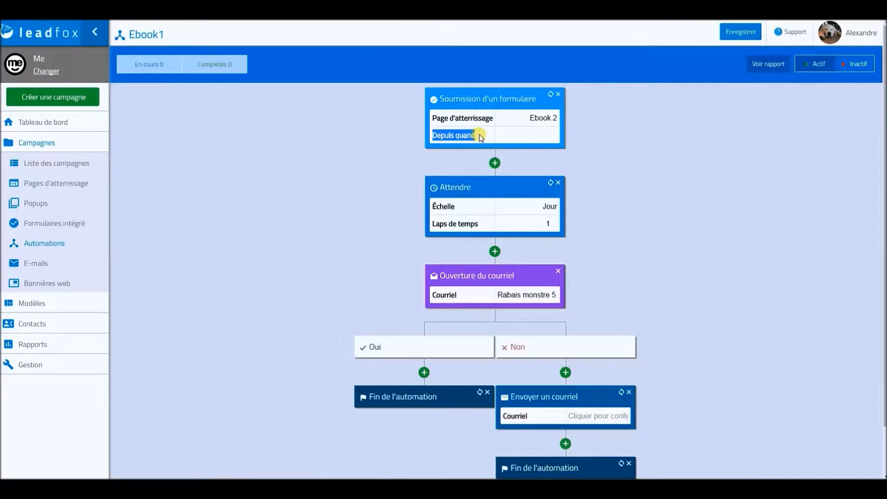
click(481, 138)
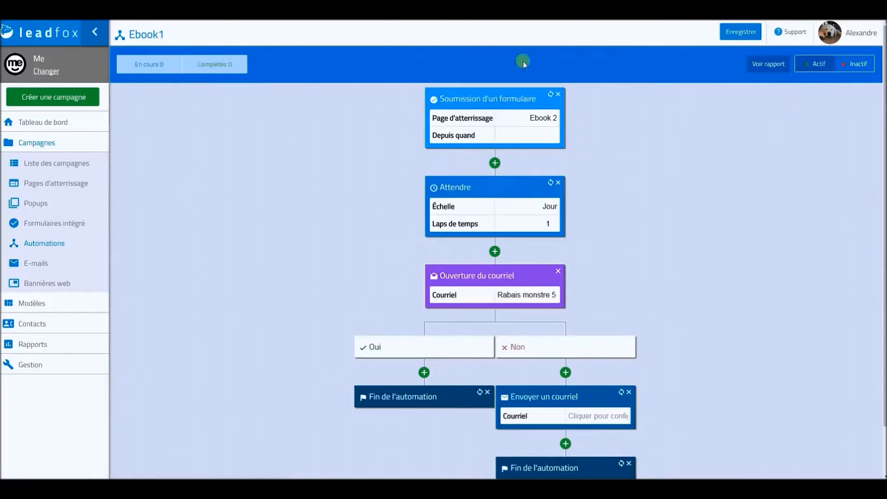
drag(147, 68, 170, 68)
drag(201, 68, 288, 67)
click(304, 65)
drag(882, 245, 883, 253)
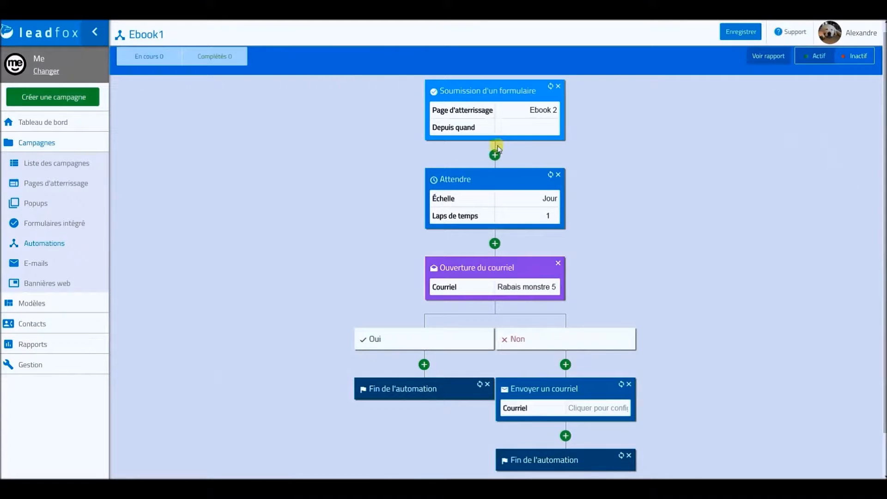
View the audience report in Rapports and the dashboard, and return to the Ebook1 automation through the Ebook campaign.
click(68, 345)
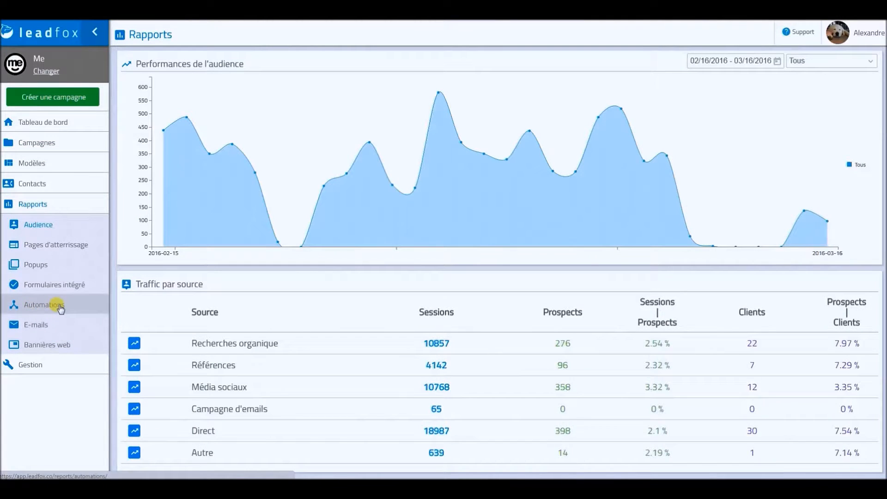
click(101, 32)
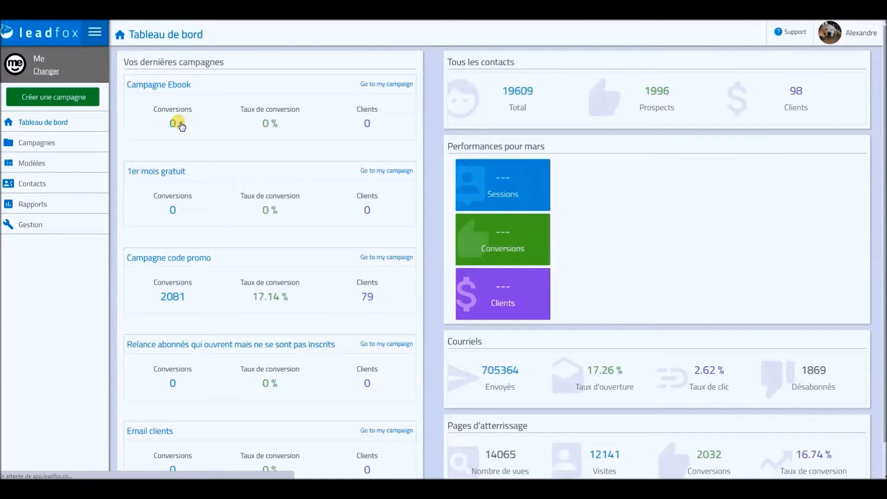
click(181, 124)
click(532, 249)
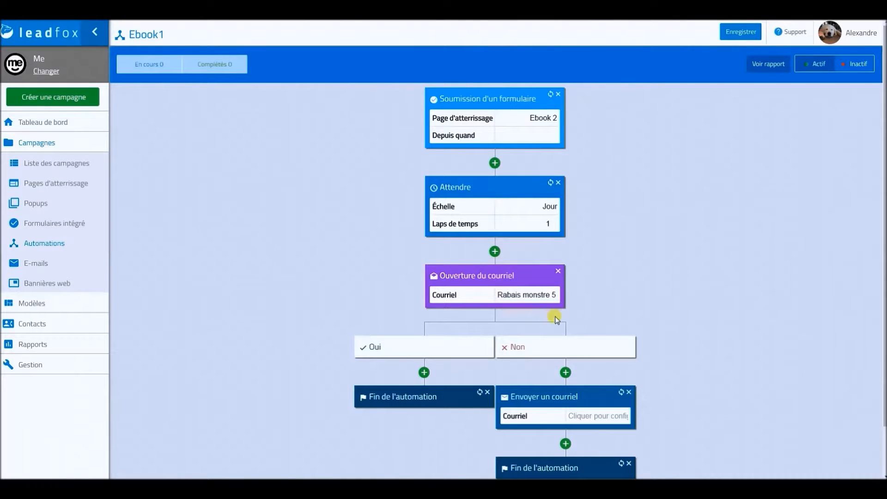
Add a one-day Attendre delay after the Envoyer un courriel action on the Non branch.
mouse_move(885, 192)
mouse_down()
mouse_move(885, 211)
mouse_move(883, 202)
mouse_up()
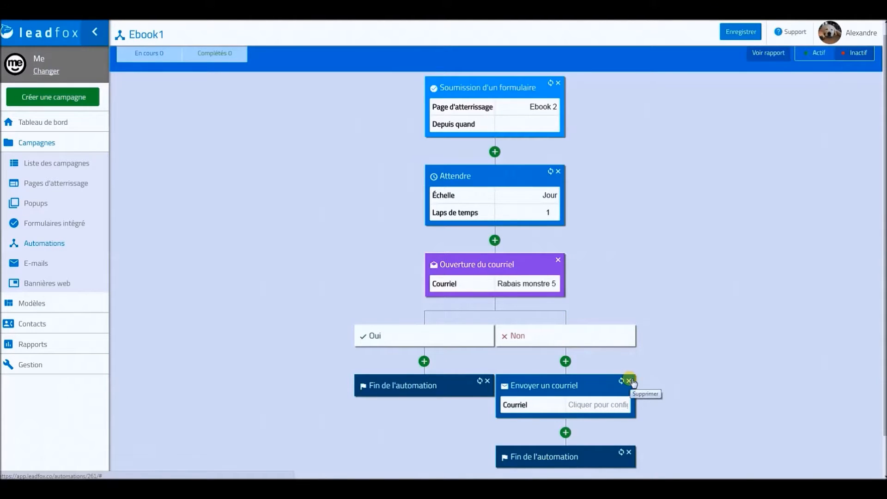
click(566, 432)
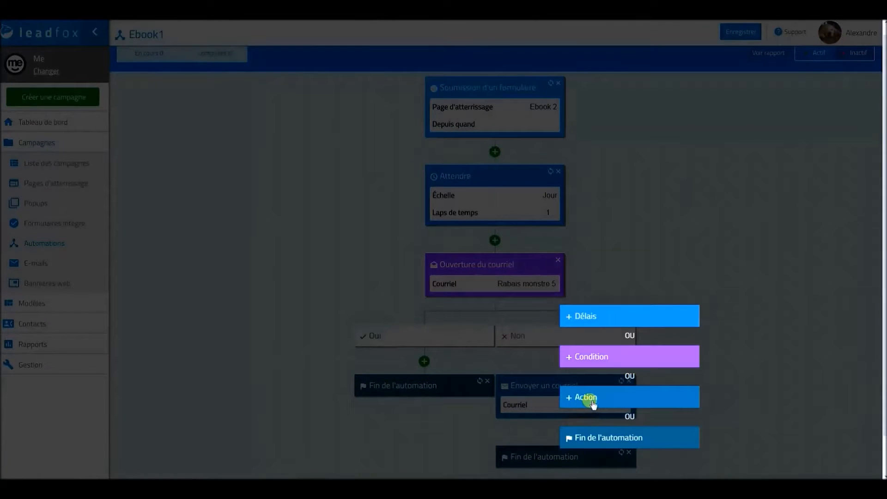
click(605, 322)
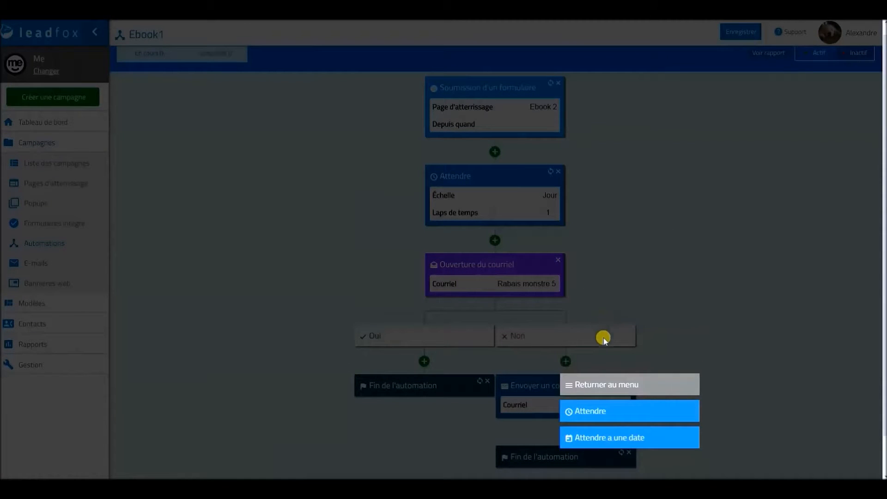
click(605, 411)
Add a second Envoyer un courriel action below the new delay on the Non branch.
scroll(883, 262, down, 2)
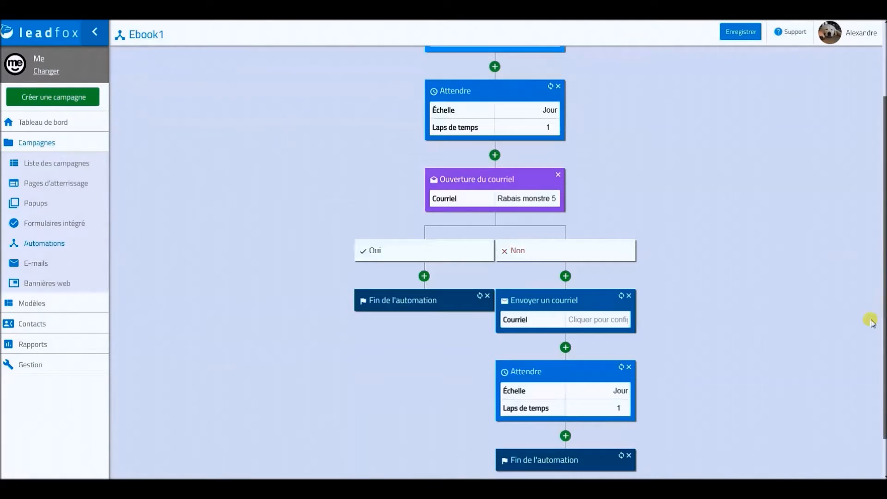
click(566, 433)
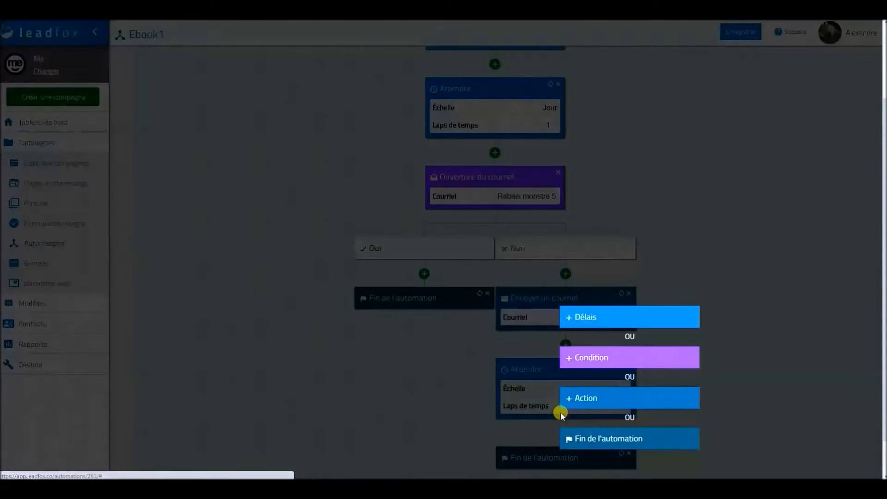
click(585, 398)
click(597, 438)
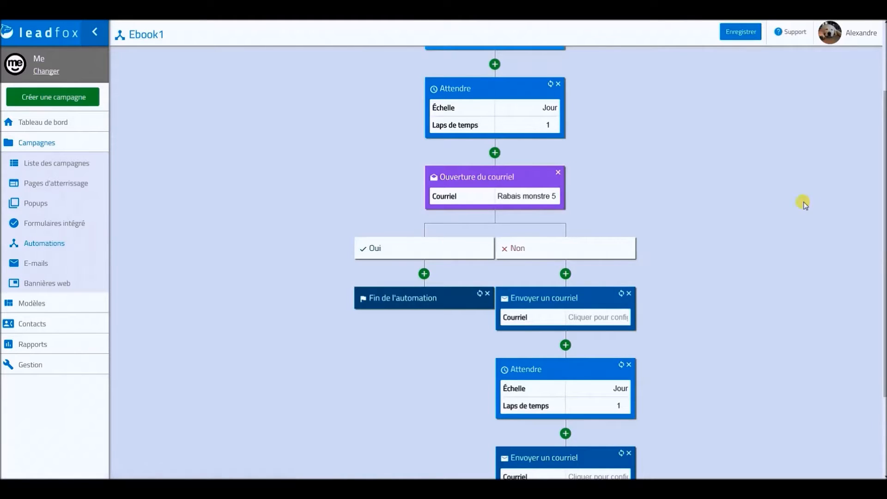
Replace the Non branch's Fin de l'automation with a one-day Attendre delay after the second email action.
drag(878, 184, 884, 268)
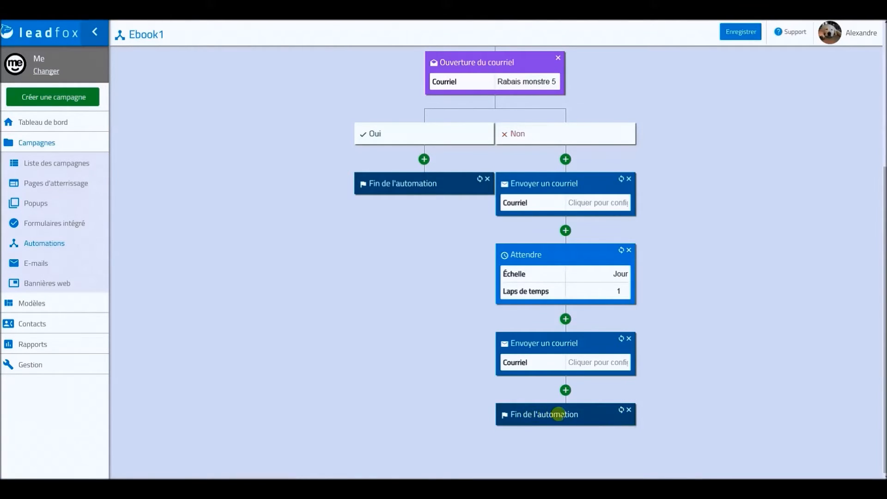
click(622, 411)
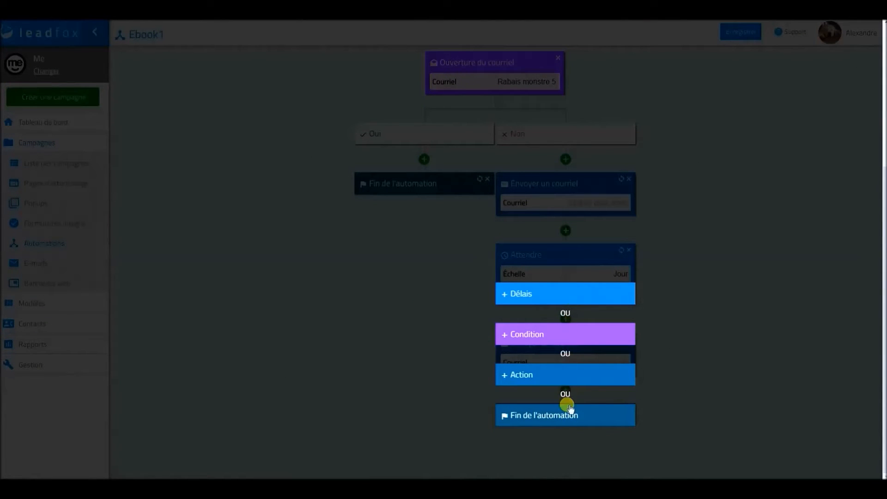
click(542, 298)
click(545, 391)
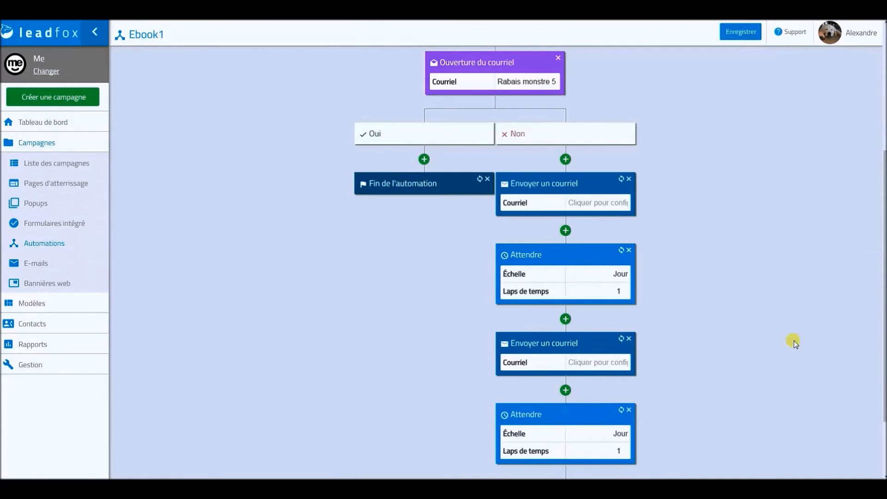
Add a third Envoyer un courriel action after the last delay on the Non branch.
drag(883, 300, 883, 339)
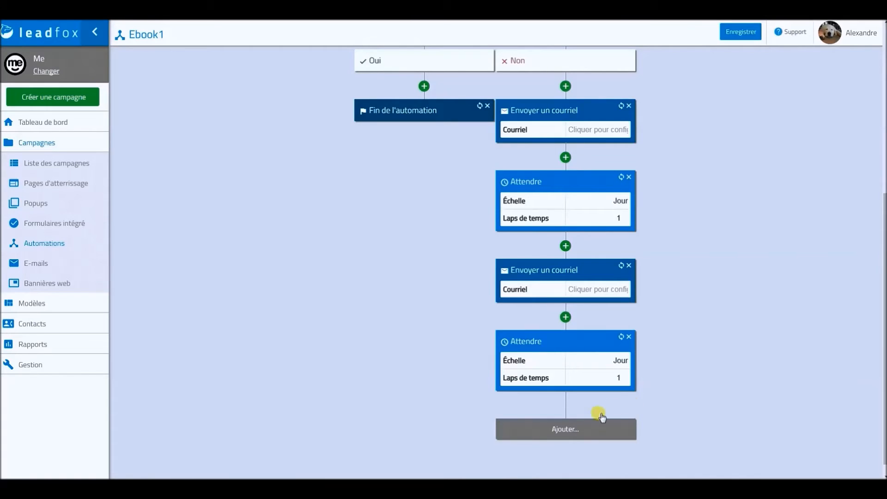
click(585, 429)
click(562, 393)
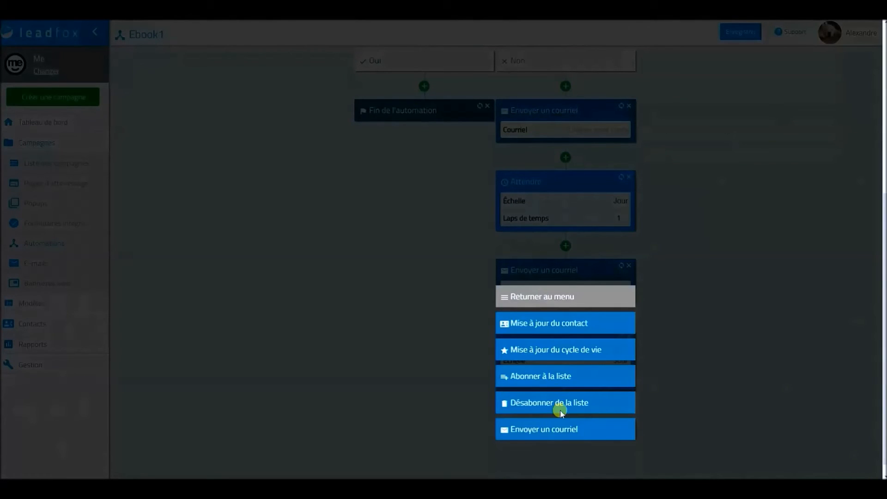
click(567, 427)
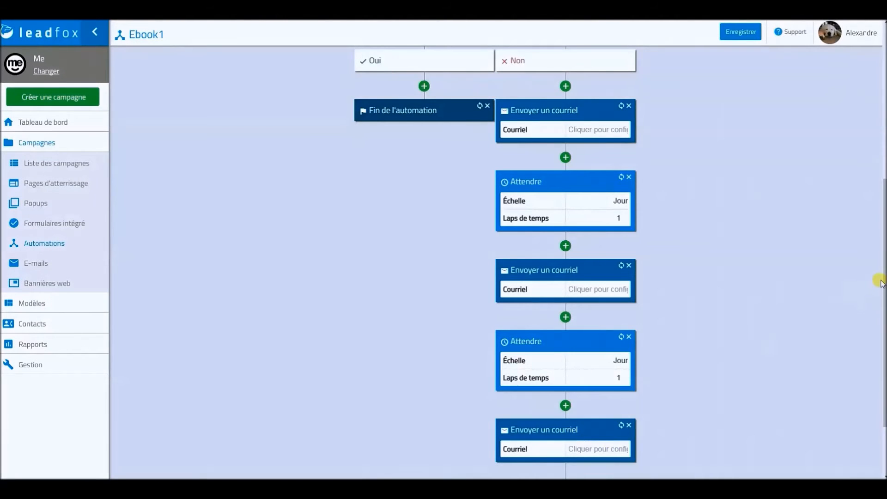
End the Non branch with Fin de l'automation after the third email action and save the automation.
scroll(807, 384, down, 2)
click(578, 421)
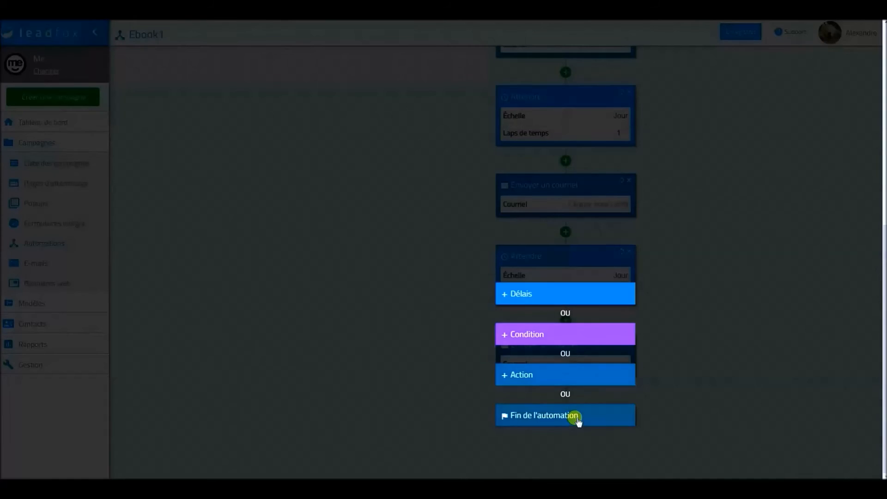
click(578, 418)
click(728, 37)
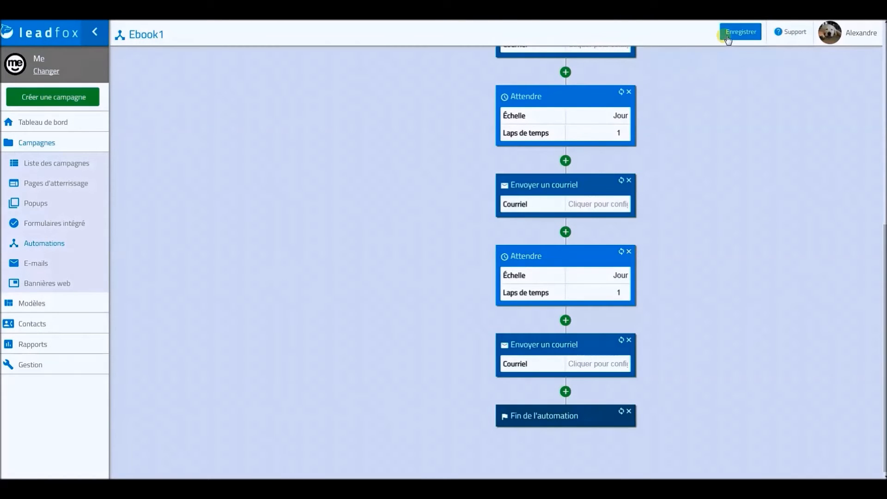
Look over the Support options from the Ebook1 automation and close them without choosing one.
scroll(883, 247, up, 2)
scroll(883, 218, up, 6)
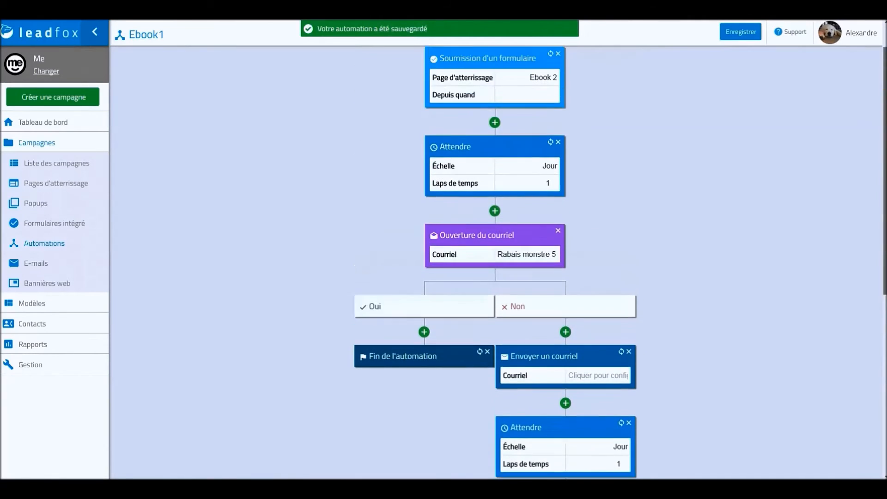
scroll(883, 217, up, 1)
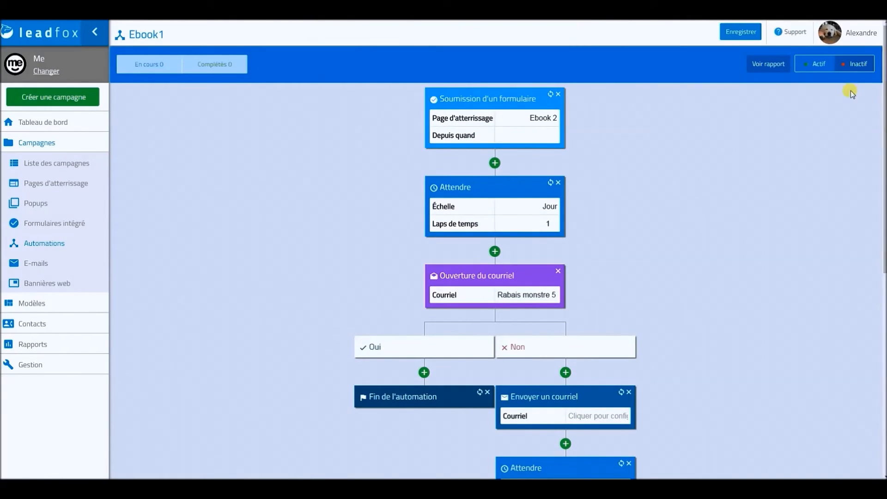
click(791, 32)
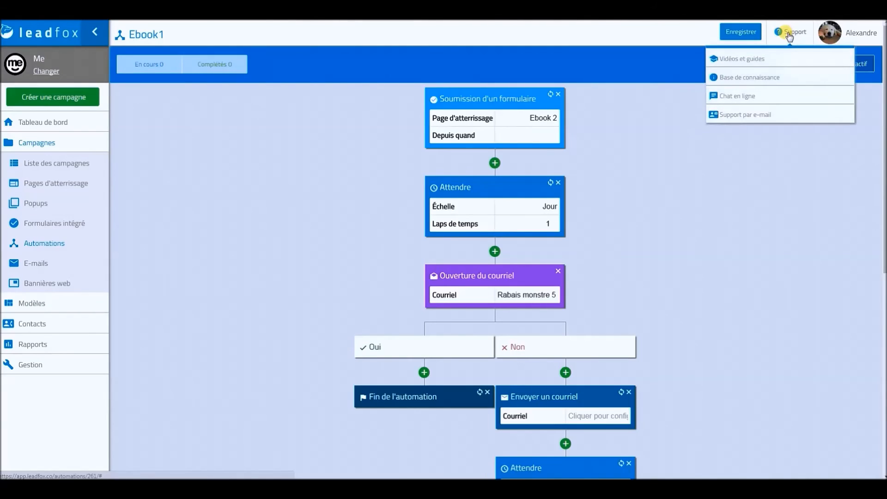
click(755, 159)
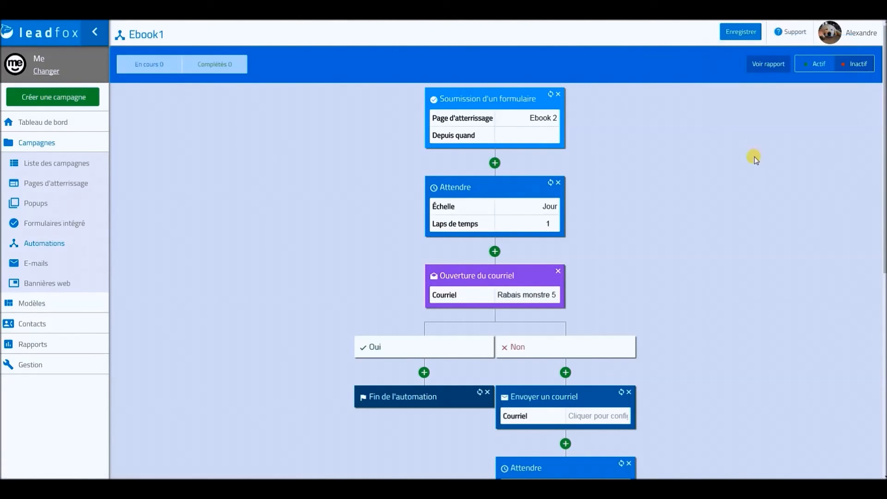